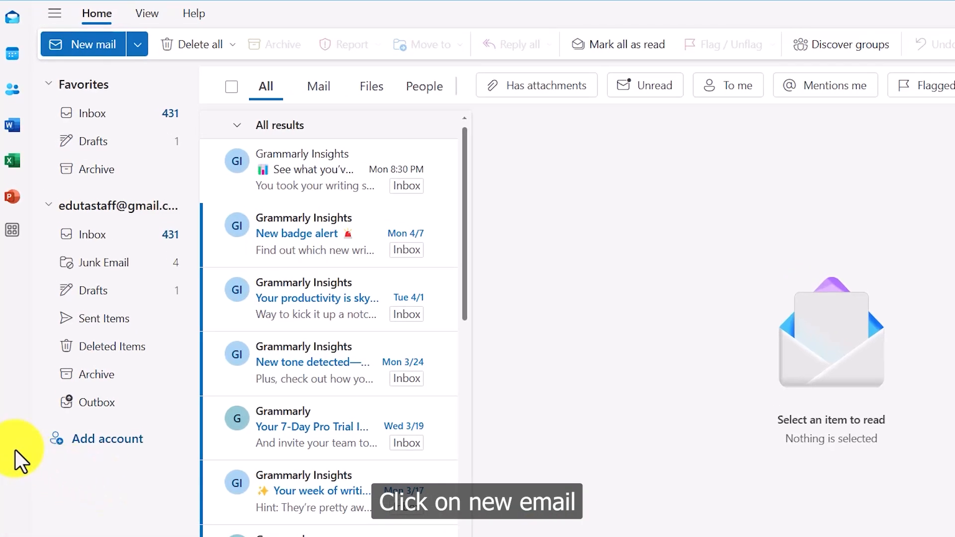
- Start a new blank email and reveal the Cc and Bcc recipient fields
click(70, 44)
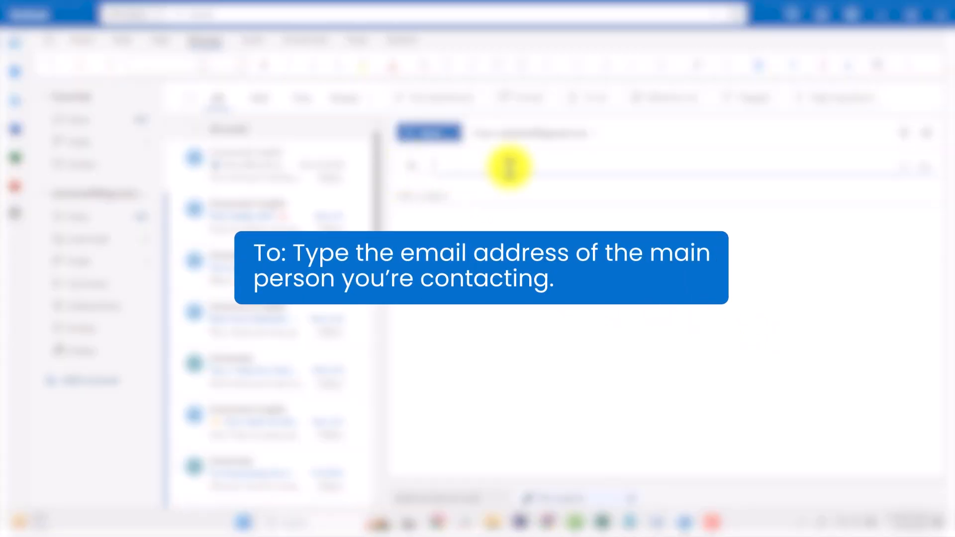
click(912, 168)
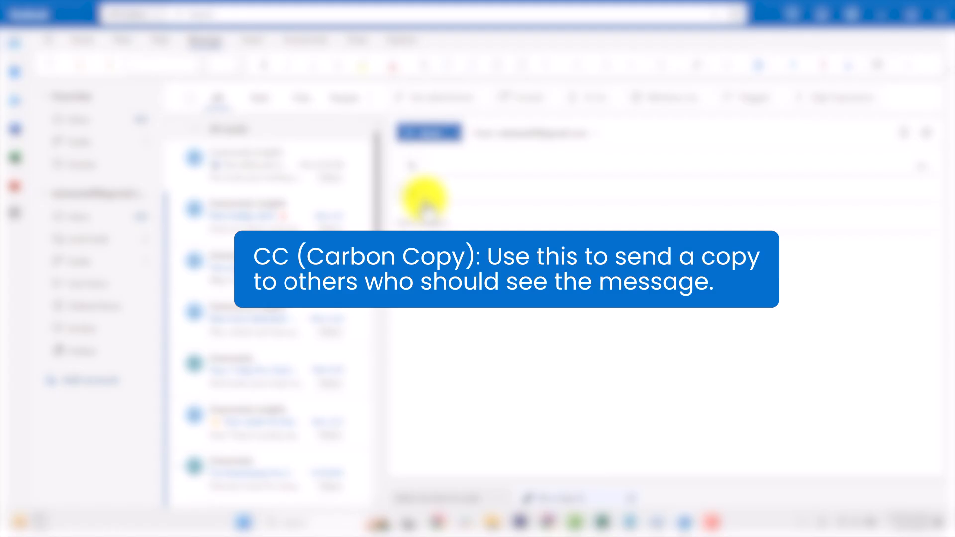
click(927, 168)
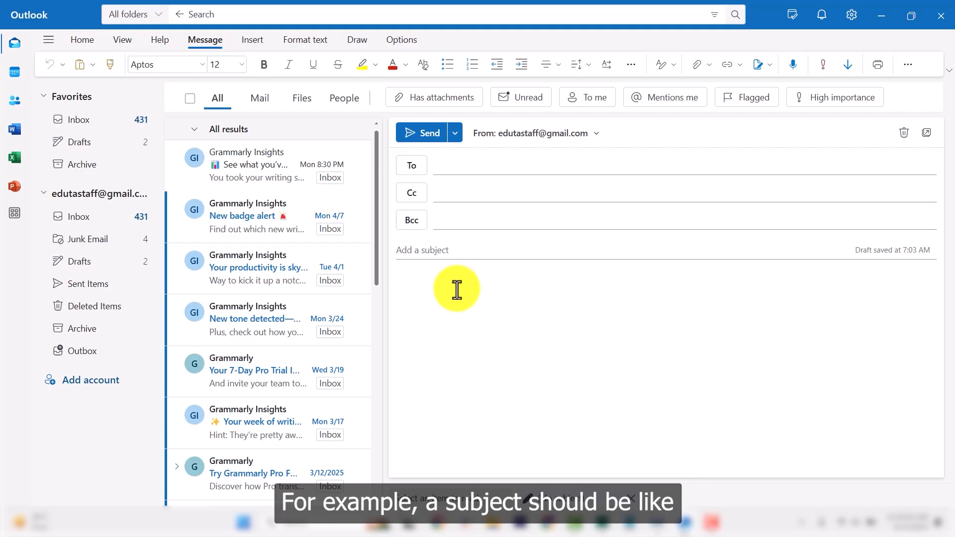
- Enter 'Meeting Request for Thursday at 10 AM' as the email subject
click(457, 250)
text(M)
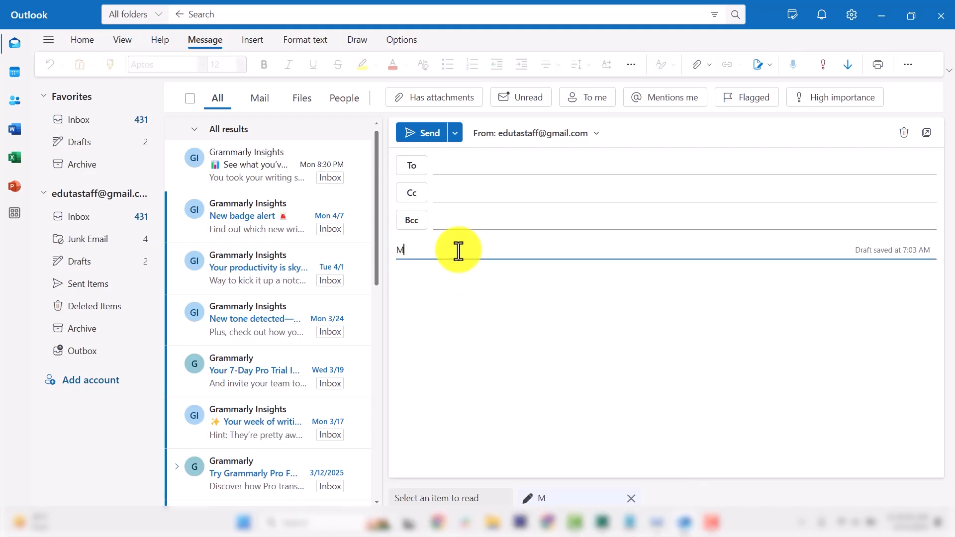
text(eeting Request)
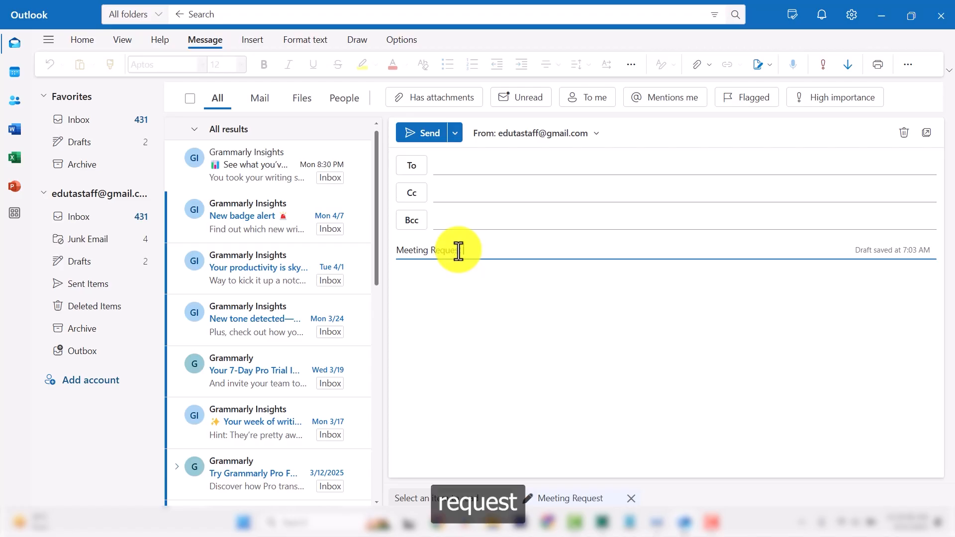
text( forThurs)
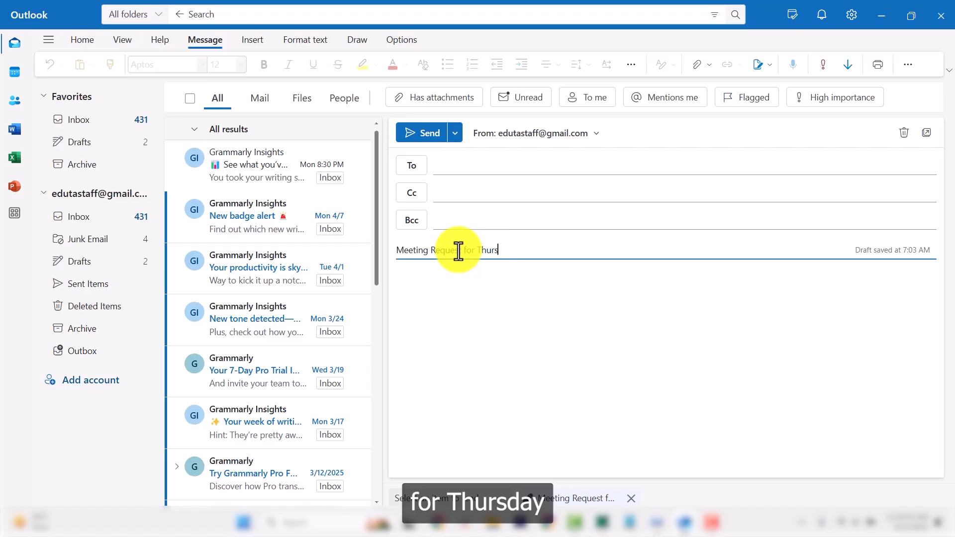
text(foy)
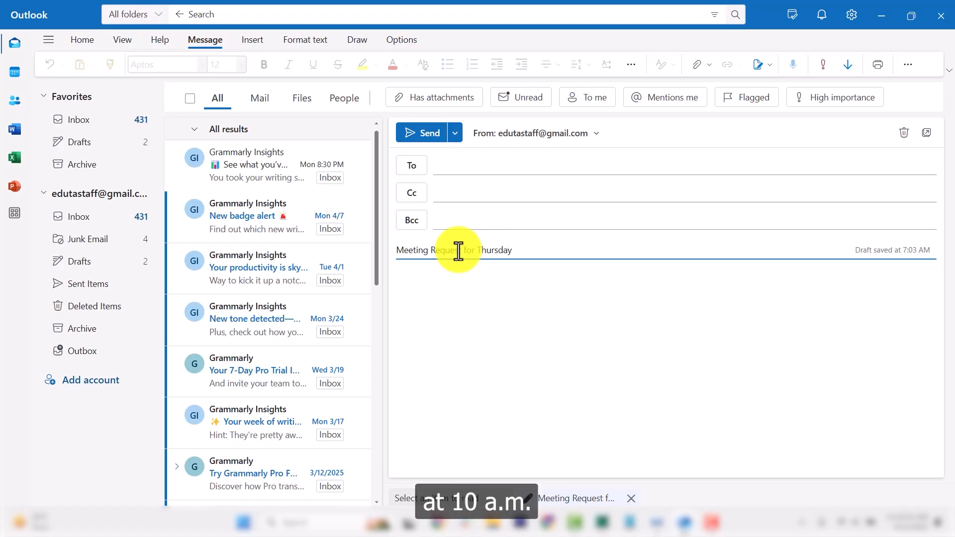
text( at 10 AM)
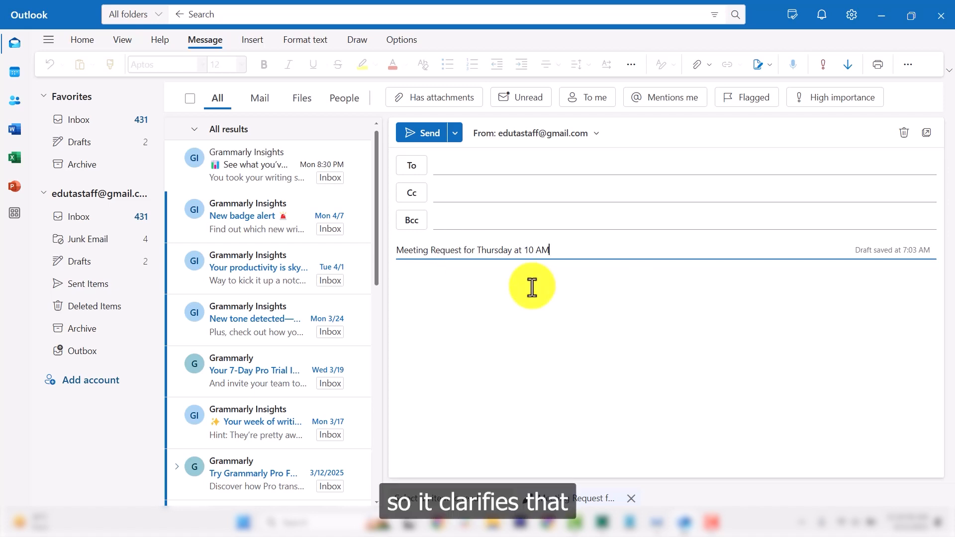
click(412, 250)
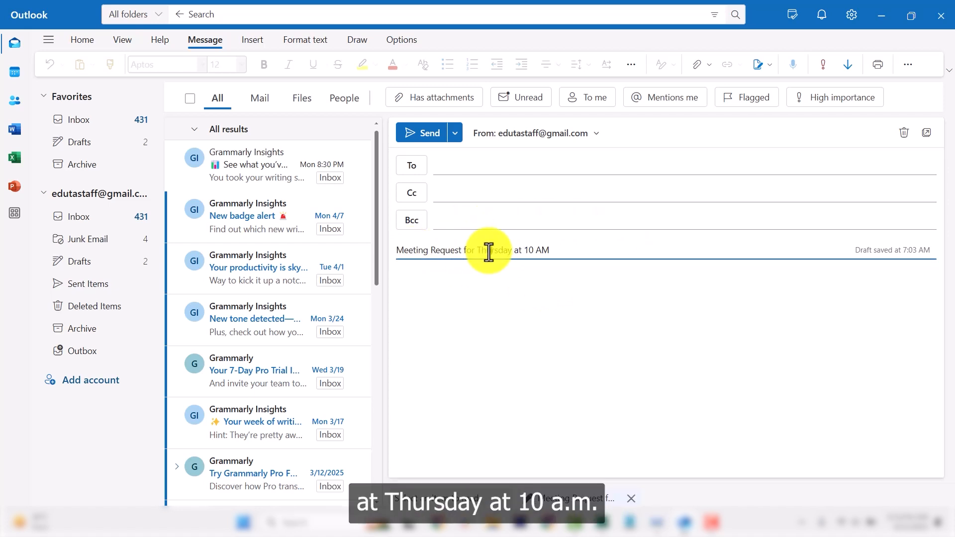
drag(582, 246, 433, 279)
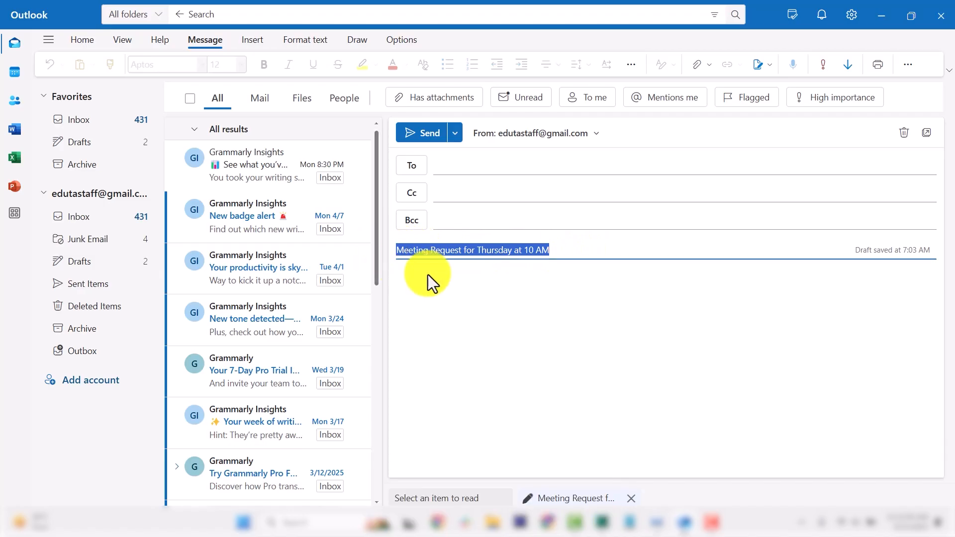
click(587, 287)
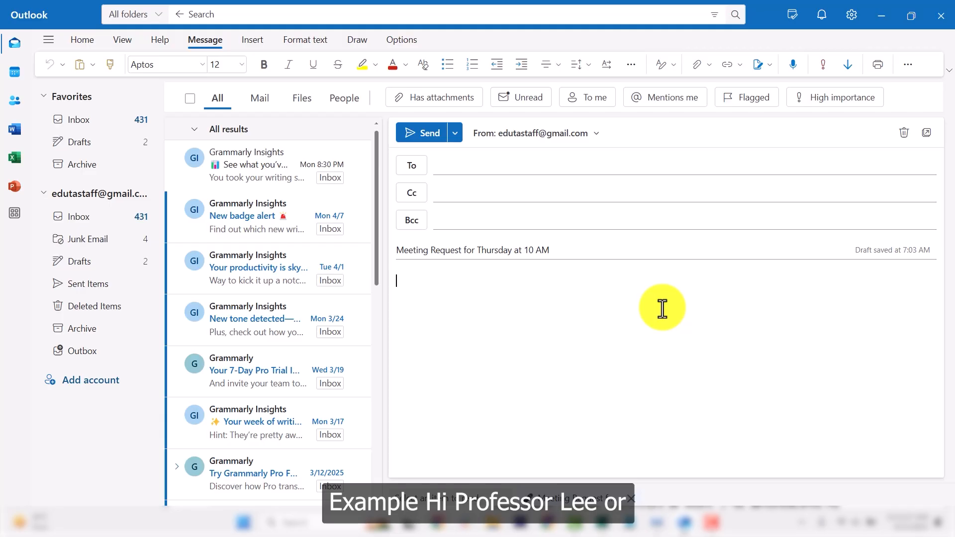
- Write the greeting 'Hi Sarah' and, a few lines below, the closing 'Best regards/Thank you!'
click(663, 309)
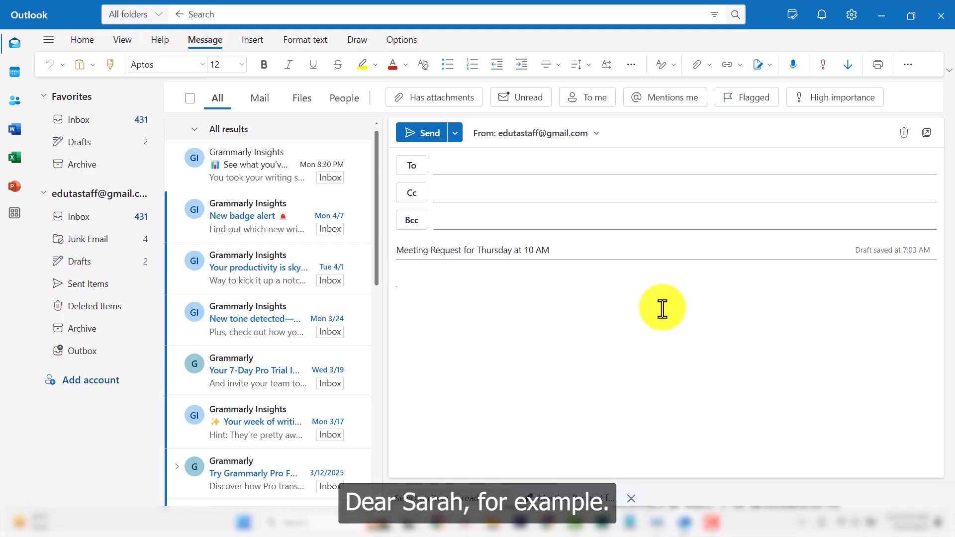
text(Hi Sarah,)
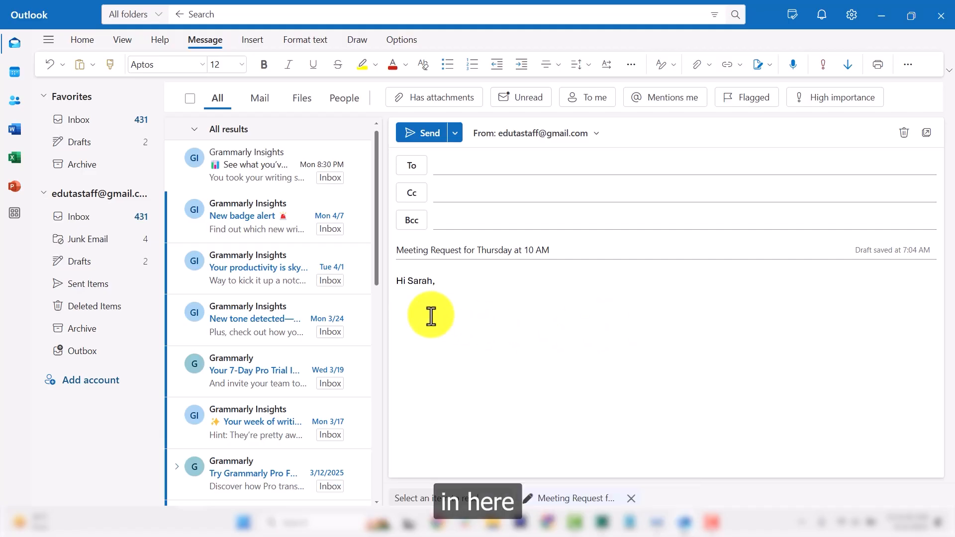
key(Return)
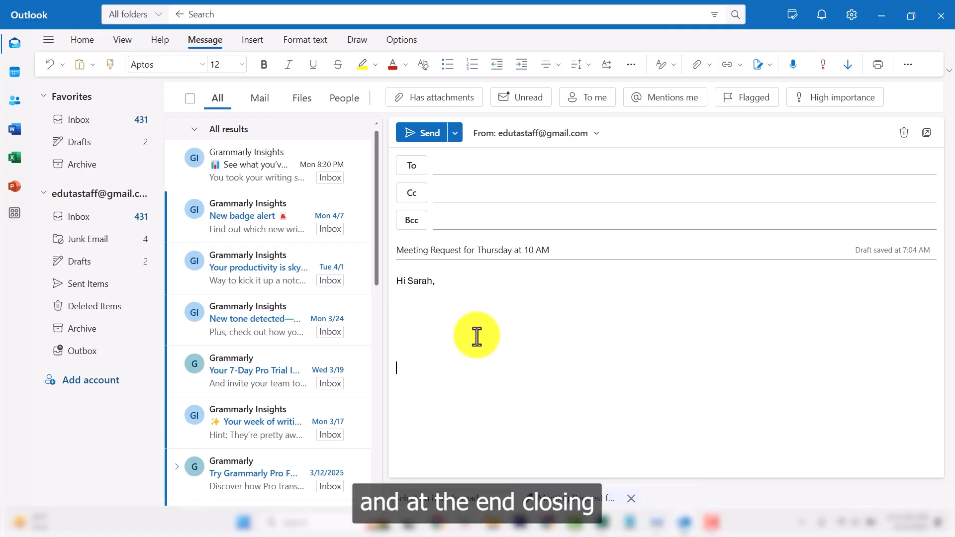
text(Bes)
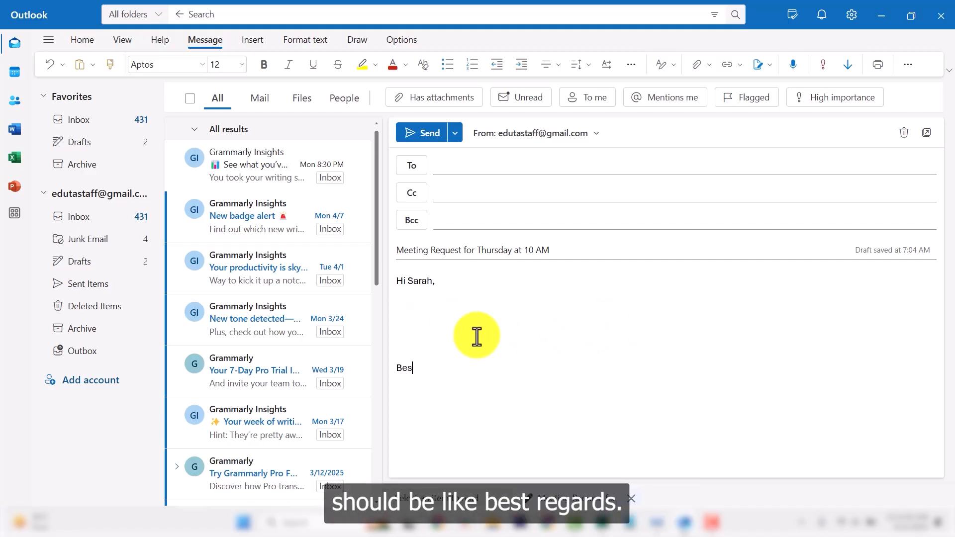
text(t regards/)
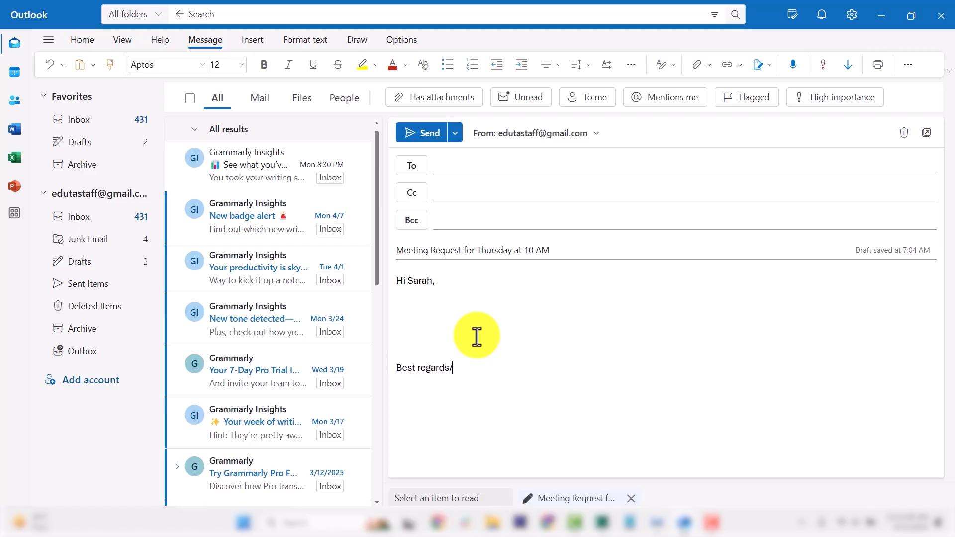
text(Than)
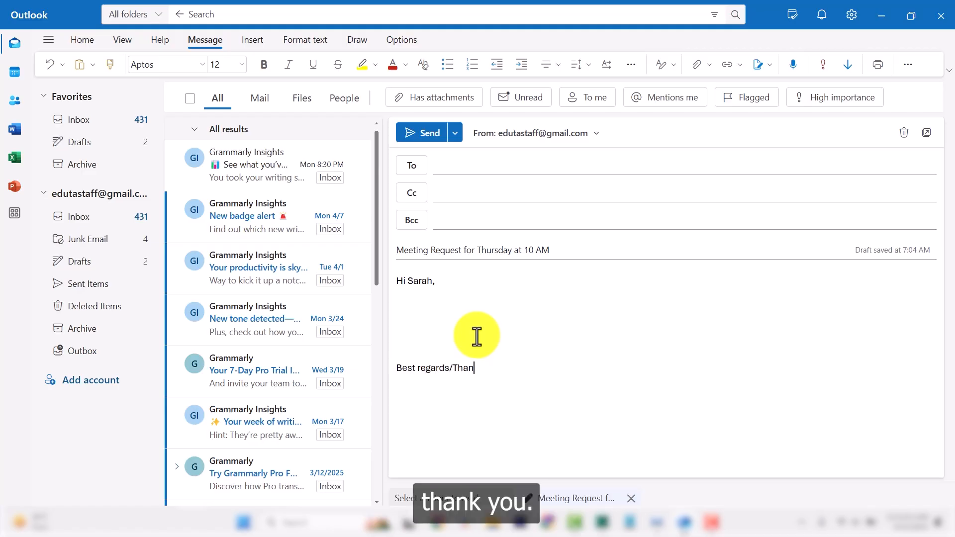
text(k you!)
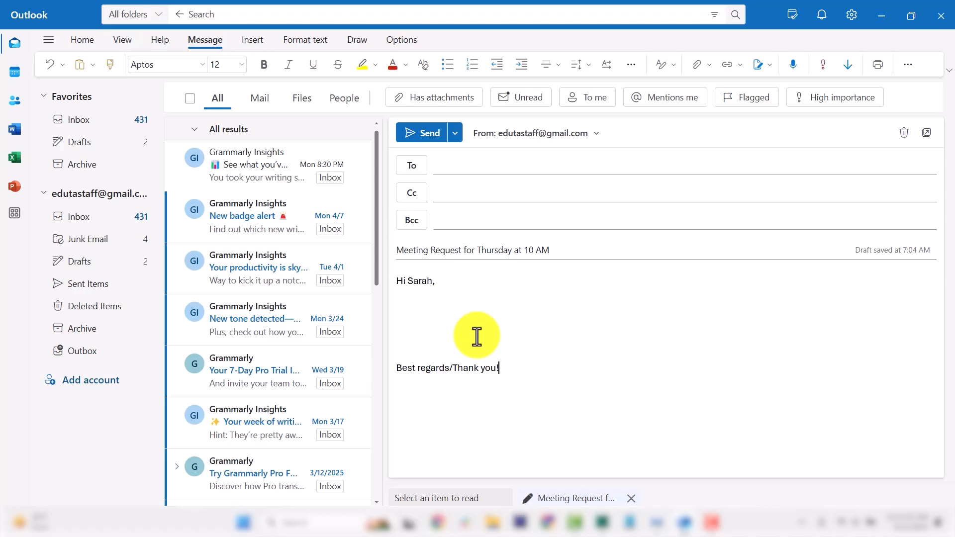
- Type the '(message body)' placeholder on the blank line under the greeting
click(438, 303)
text(()
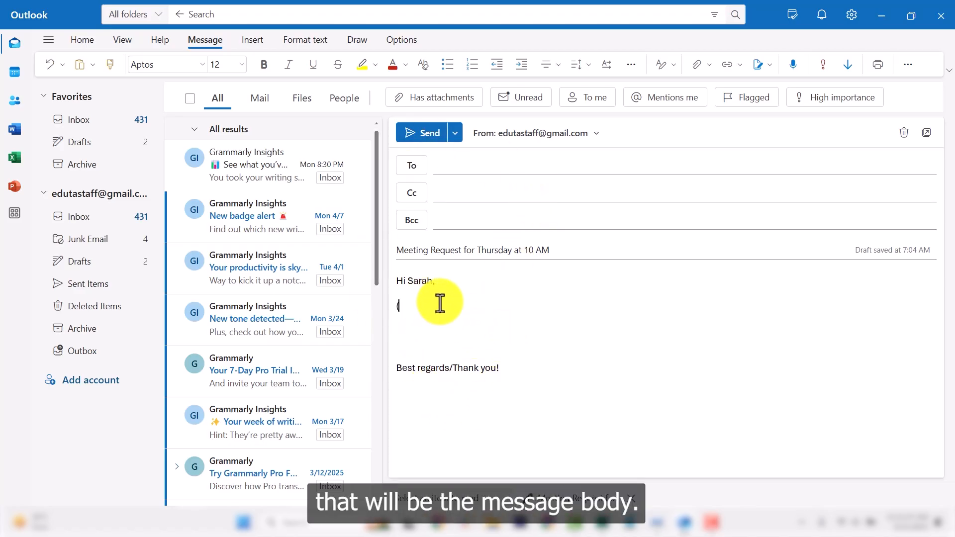
text(message body))
drag(398, 277, 545, 373)
click(448, 347)
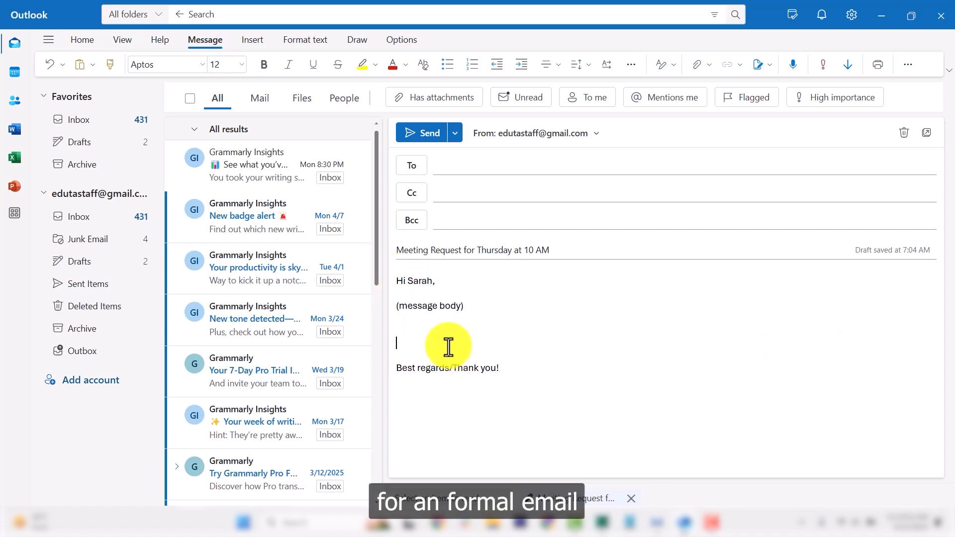
- Add the sender's full name as a signature below the closing
drag(398, 278, 572, 379)
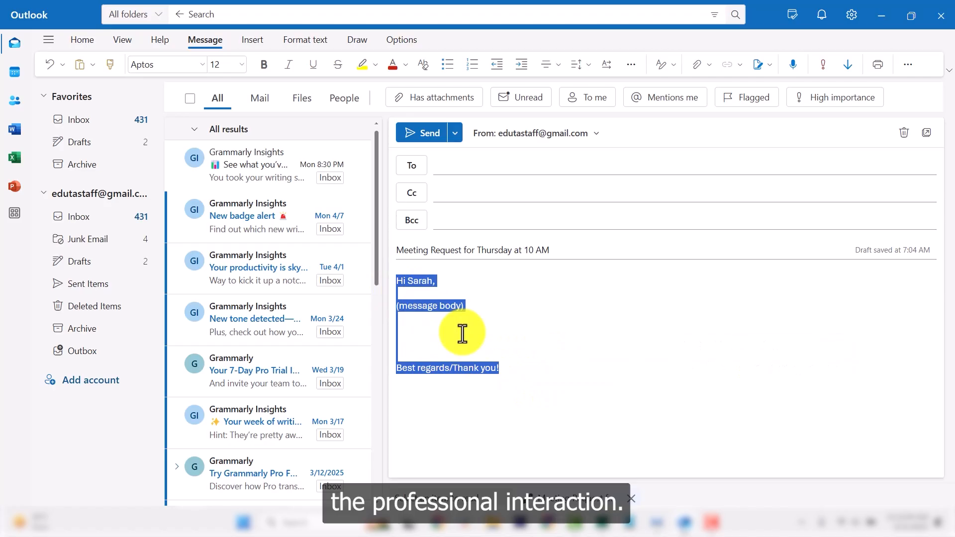
click(524, 374)
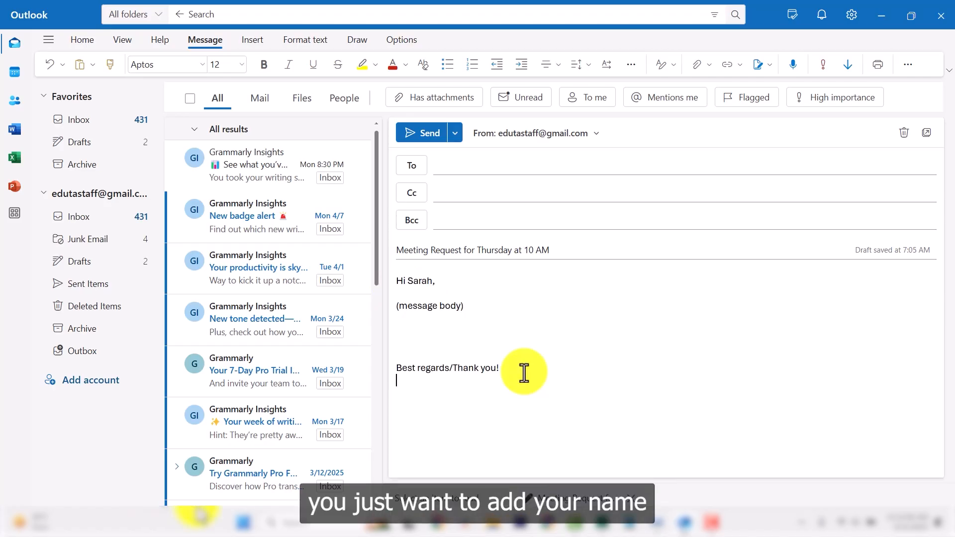
text(Mitche)
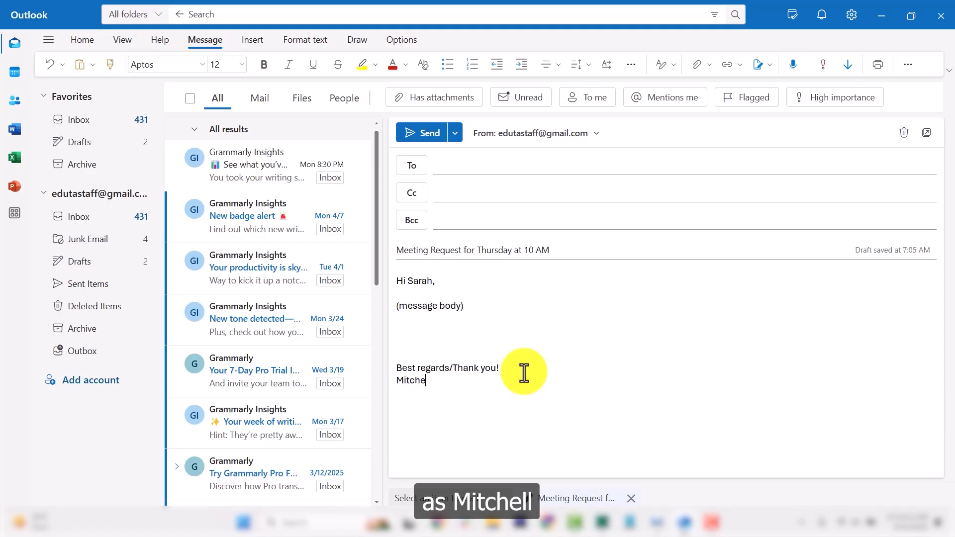
text(l Johnson)
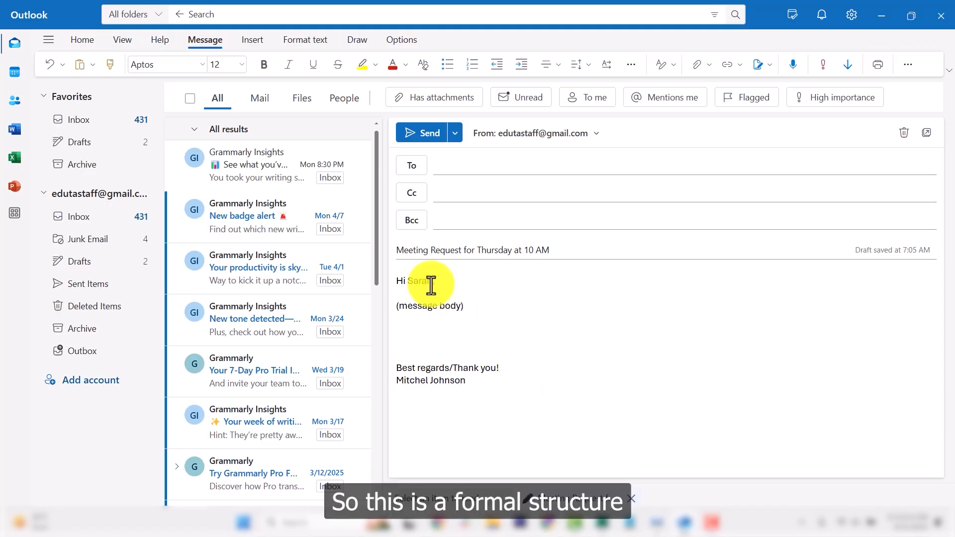
- Attach the businessman-in-suit JPG photo from the Desktop to the draft
drag(399, 281, 515, 398)
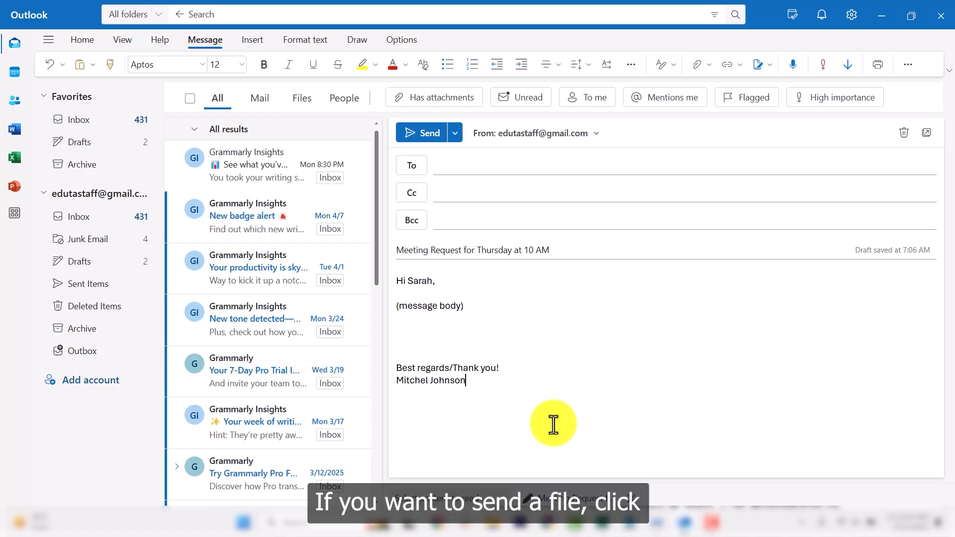
click(710, 66)
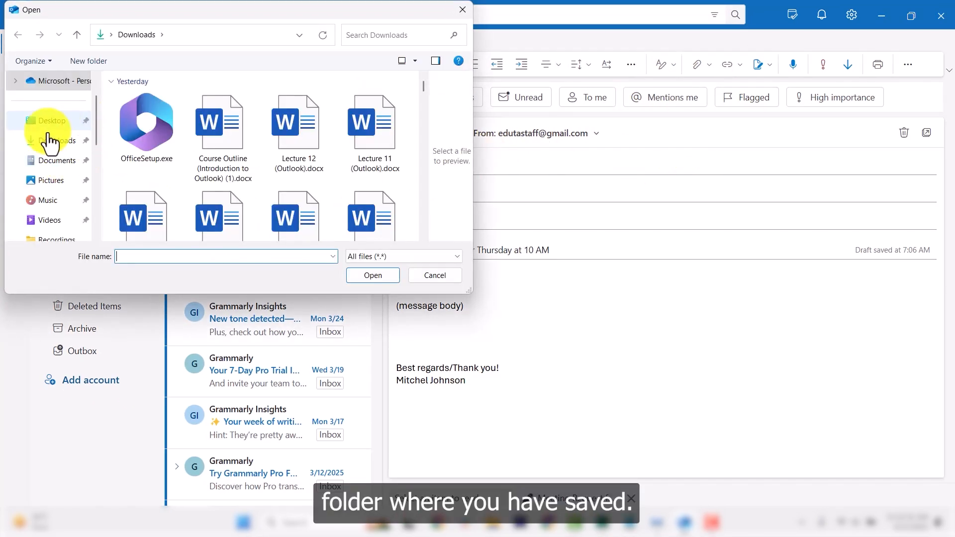
click(62, 125)
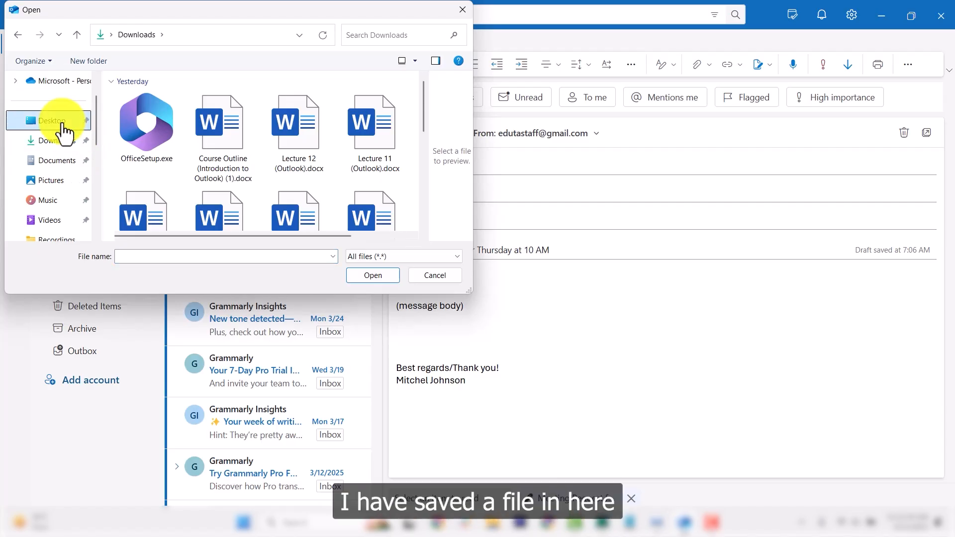
scroll(199, 131, down, 4)
scroll(207, 130, down, 2)
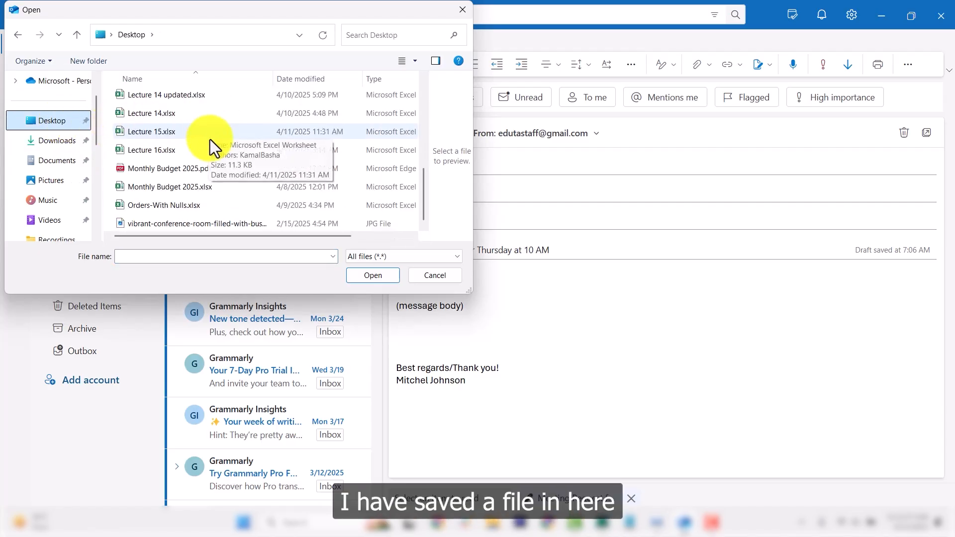
scroll(189, 219, up, 10)
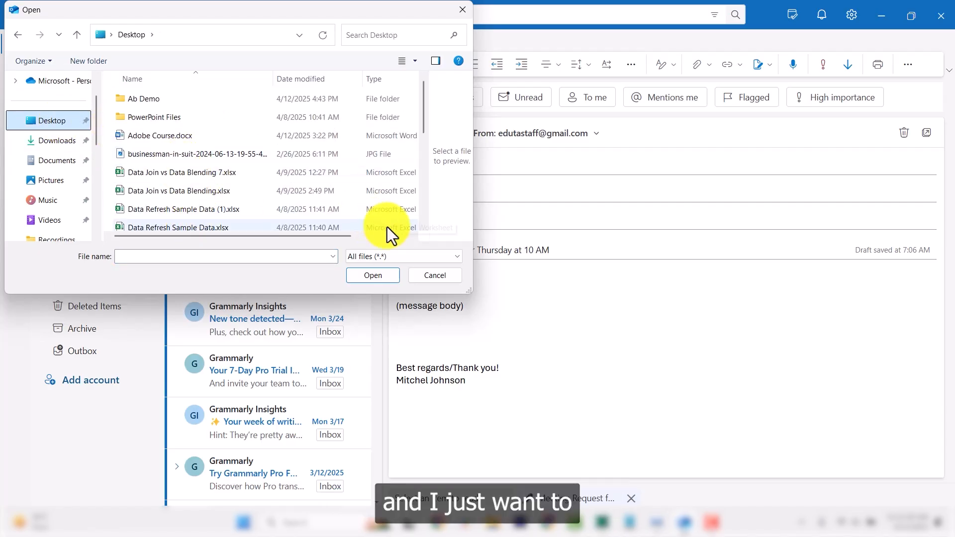
click(393, 258)
click(376, 268)
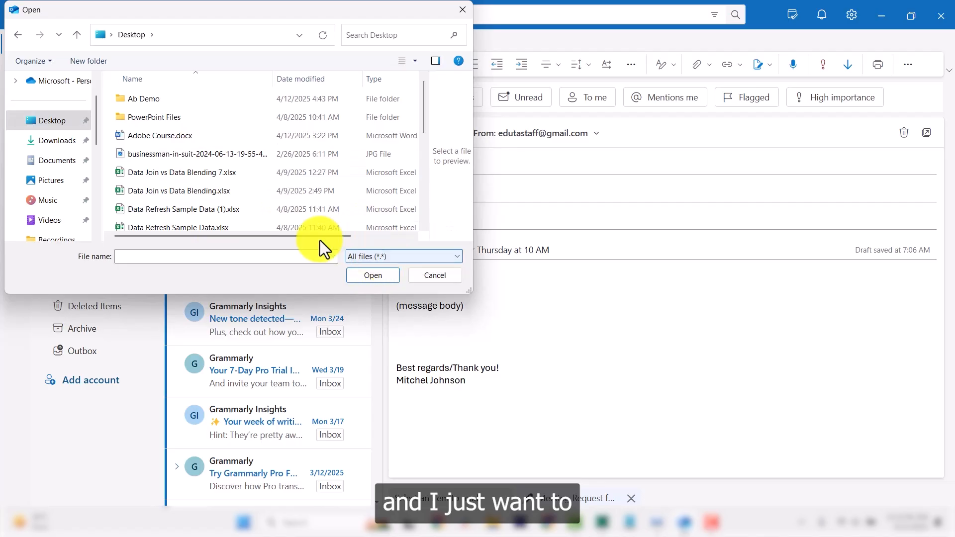
scroll(182, 186, down, 1)
scroll(189, 172, up, 1)
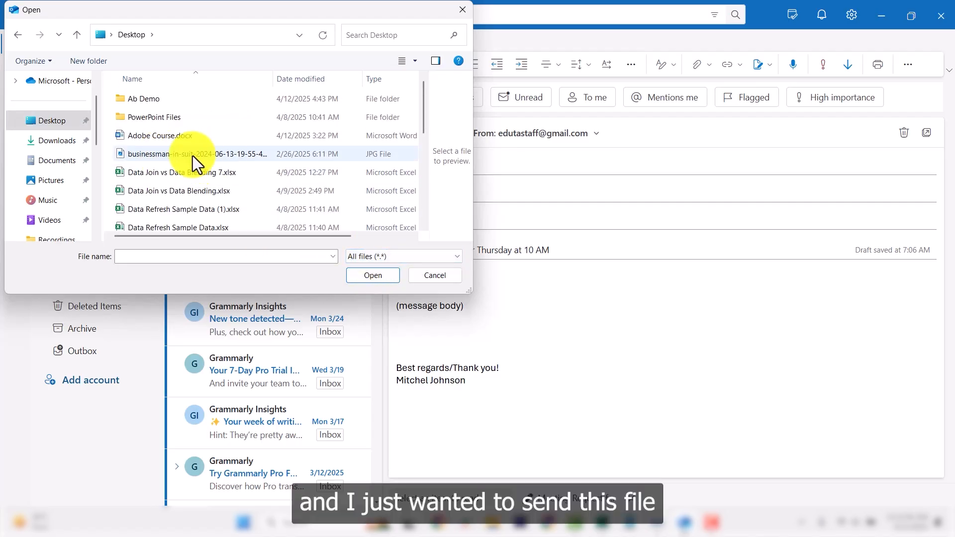
click(184, 153)
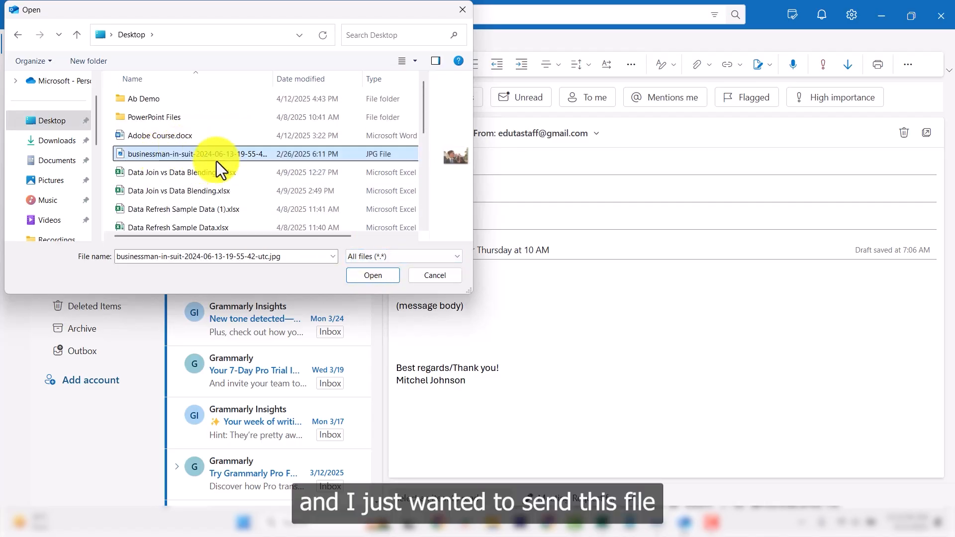
click(372, 274)
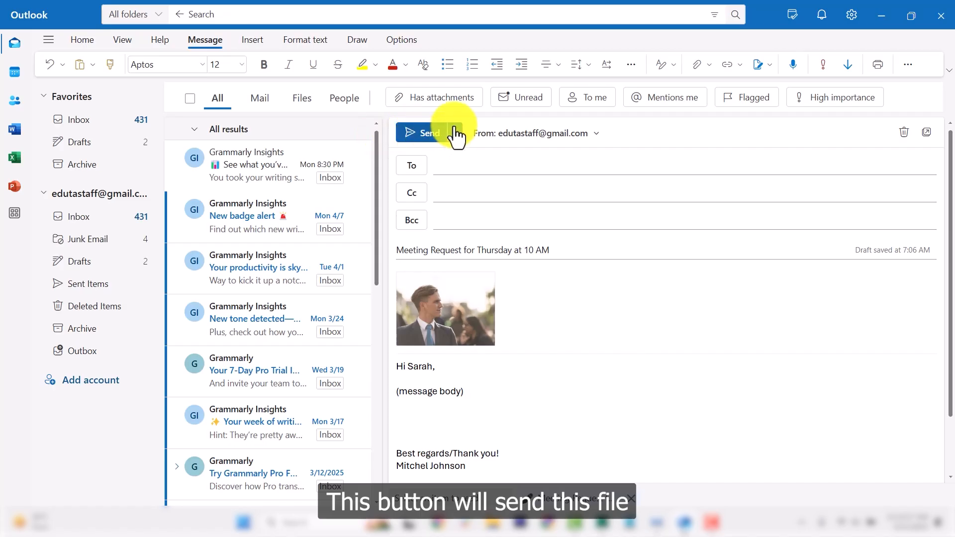
click(465, 170)
click(726, 349)
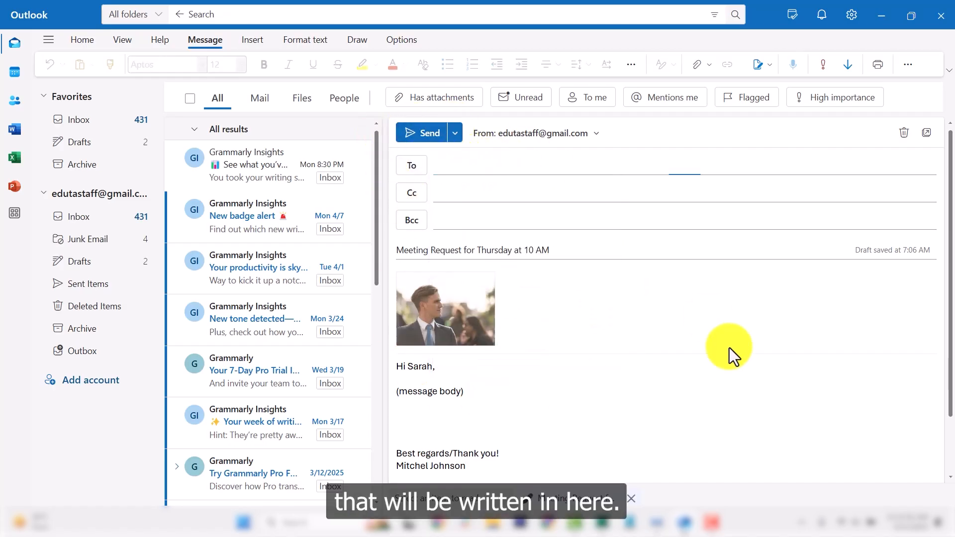